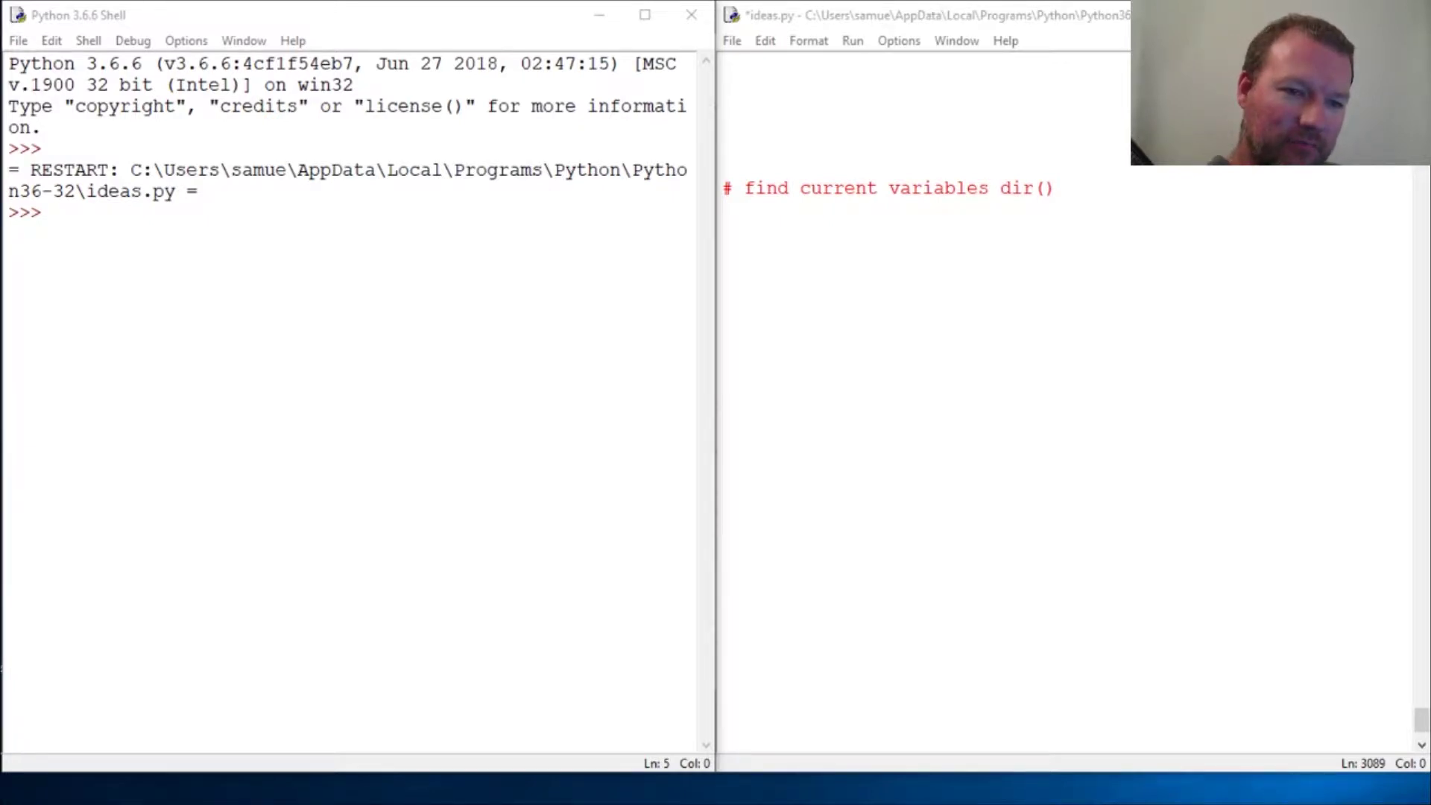
Step: Highlight the ideas.py comment mentioning dir( and current variables
left_click_drag(1001, 188, 1056, 188)
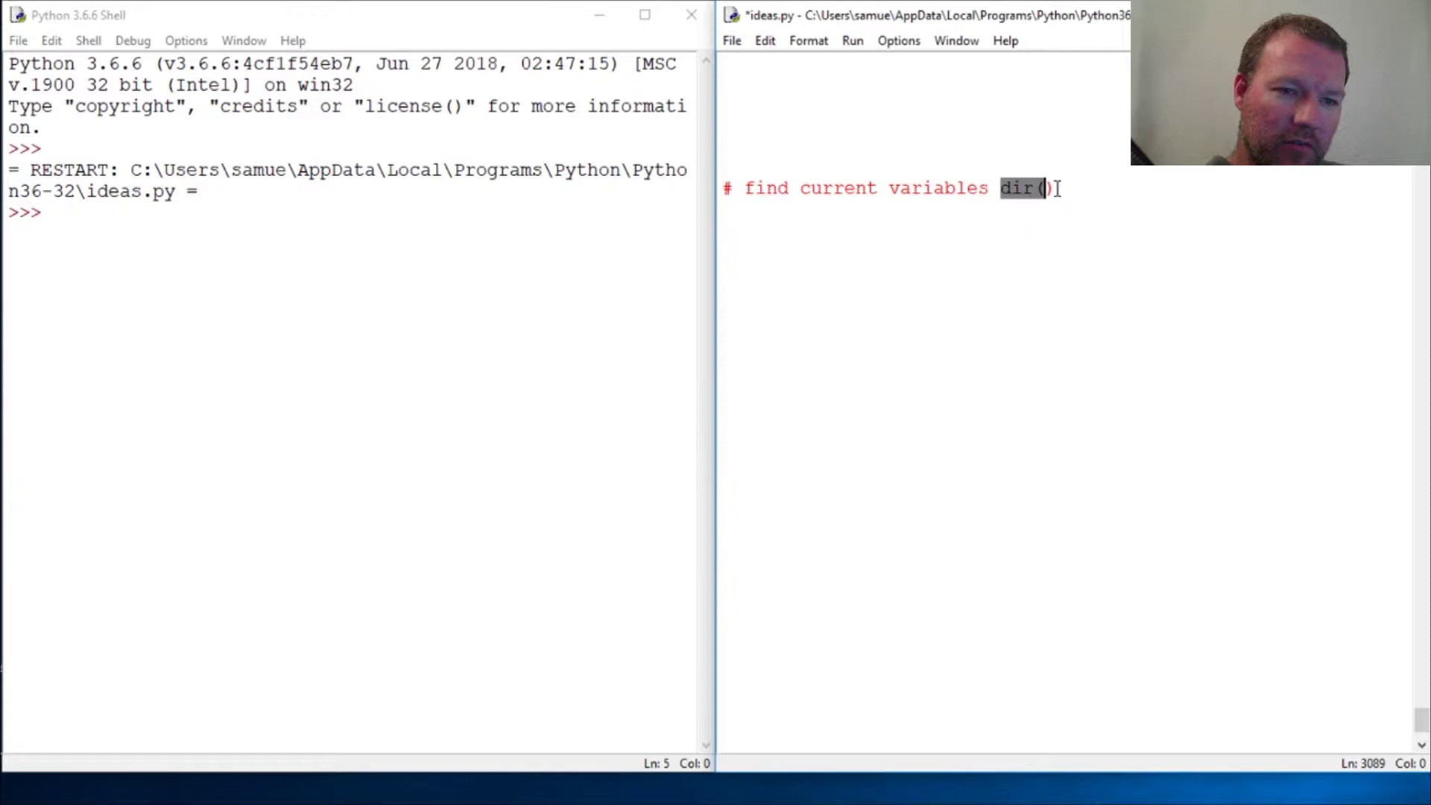
left_click(902, 260)
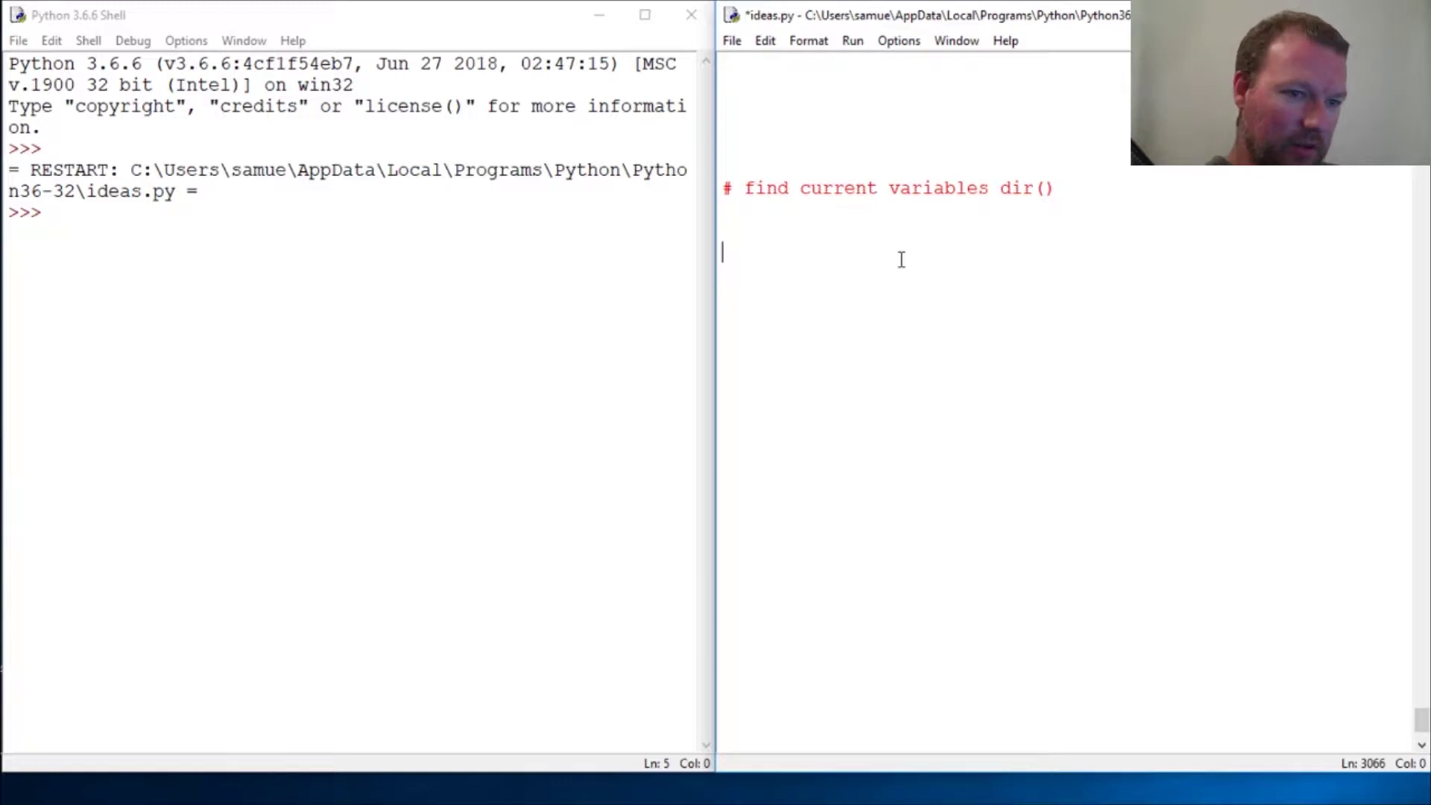
left_click_drag(745, 188, 1002, 188)
left_click(951, 246)
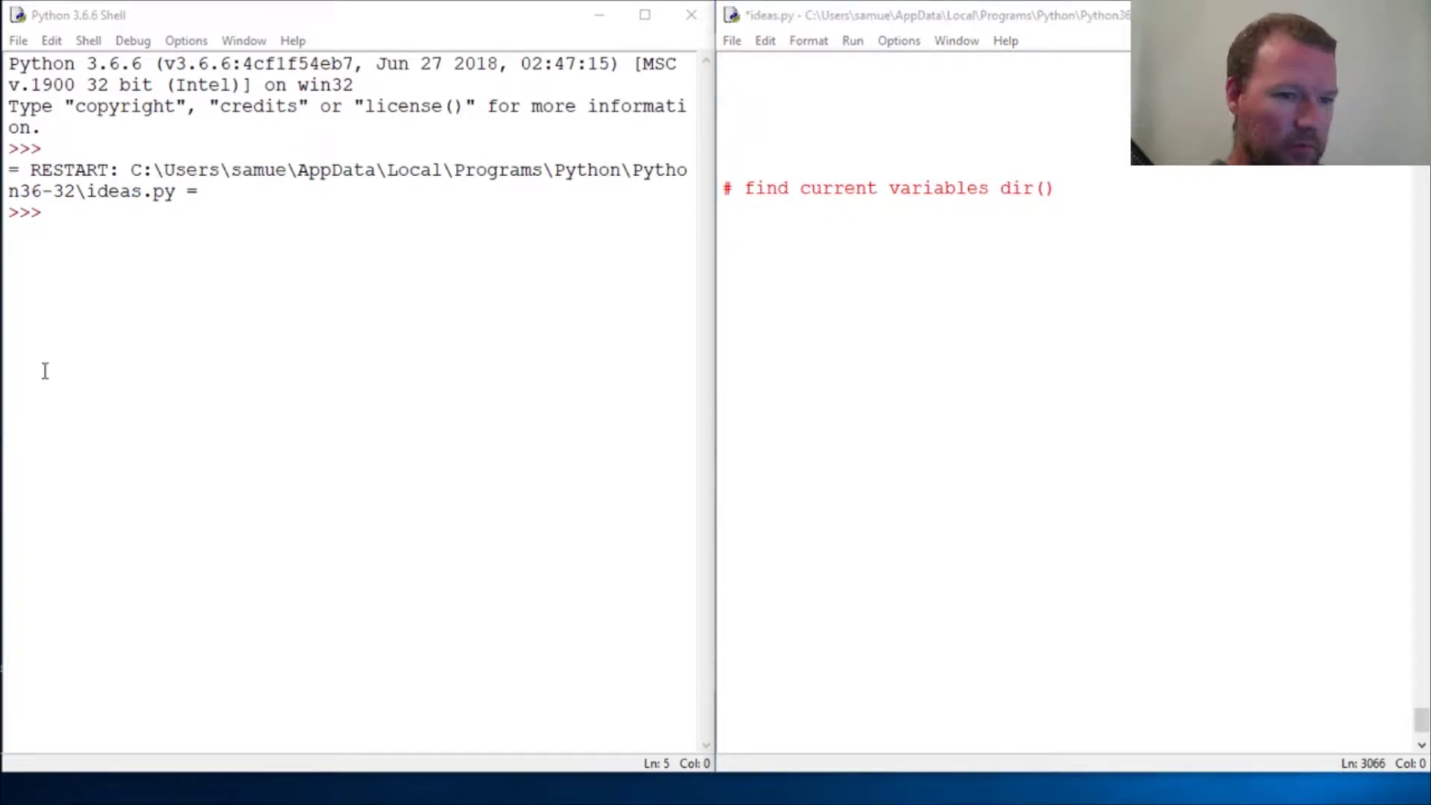
Step: Paste and uncomment the itertools tee example, then save and run ideas.py
left_click(798, 268)
type("import itertools # #x = [1,2,3] # #z = itertools.tee(x,3)  #for i in z: #    for j in i: #        print(j) #")
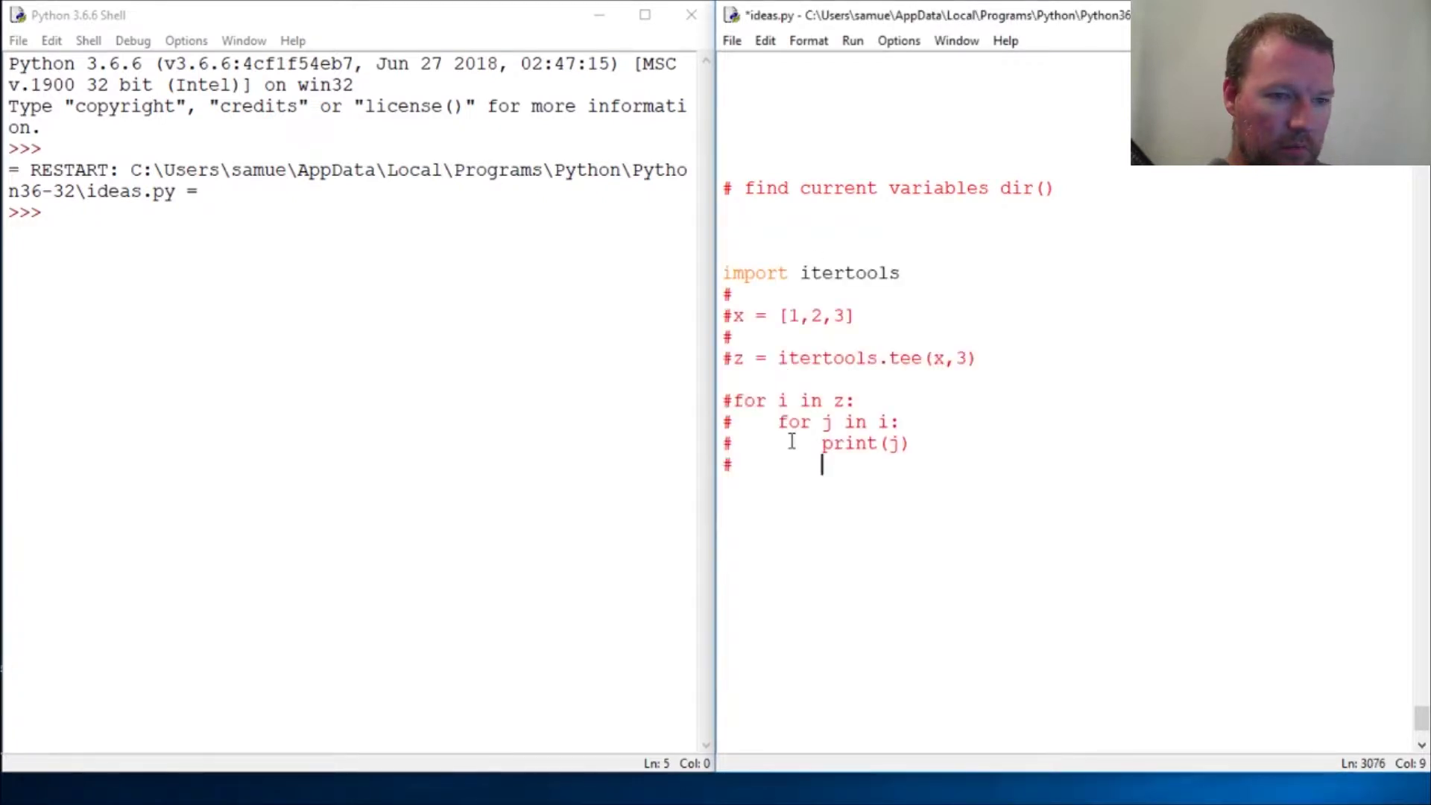
left_click_drag(821, 467, 719, 301)
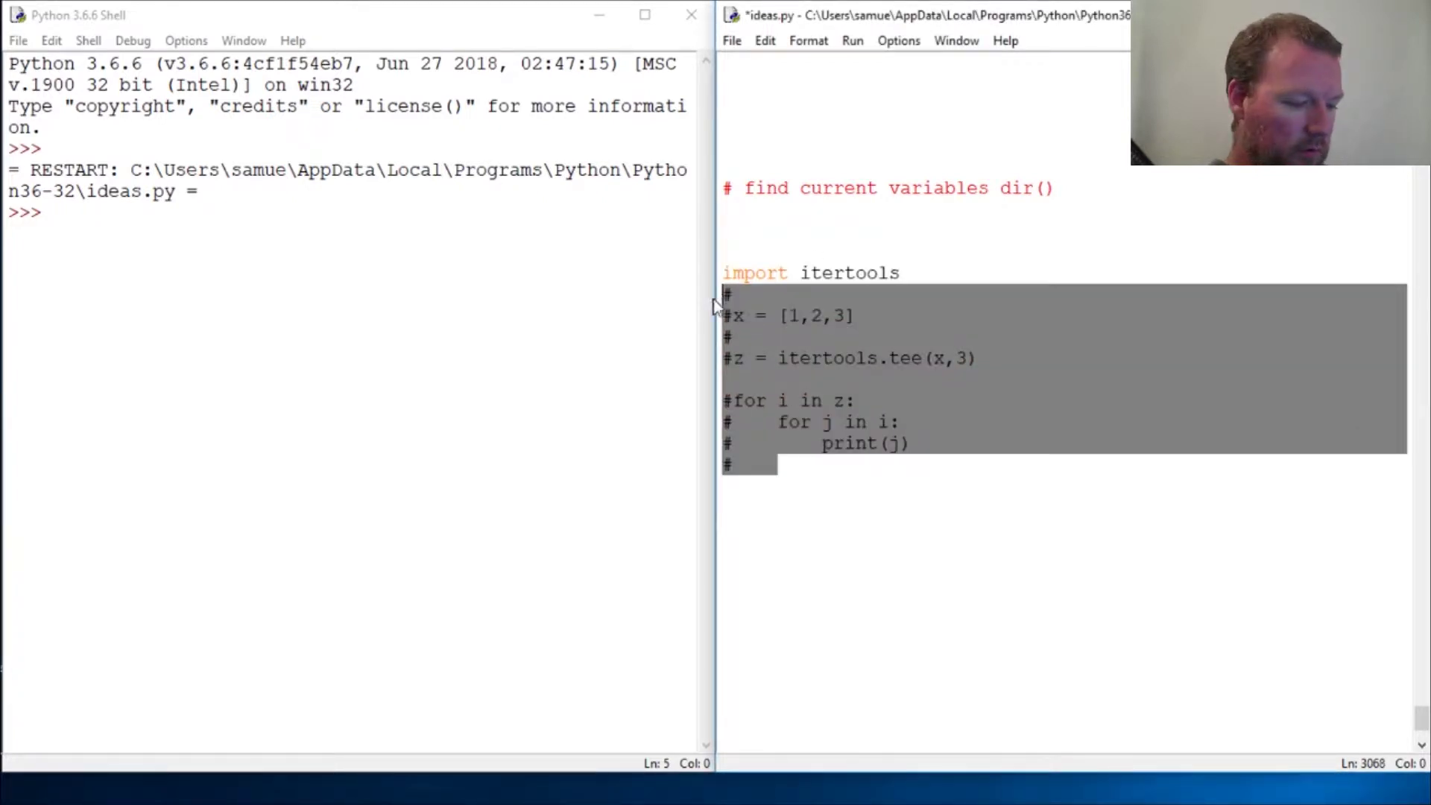
key("alt+4")
left_click(898, 510)
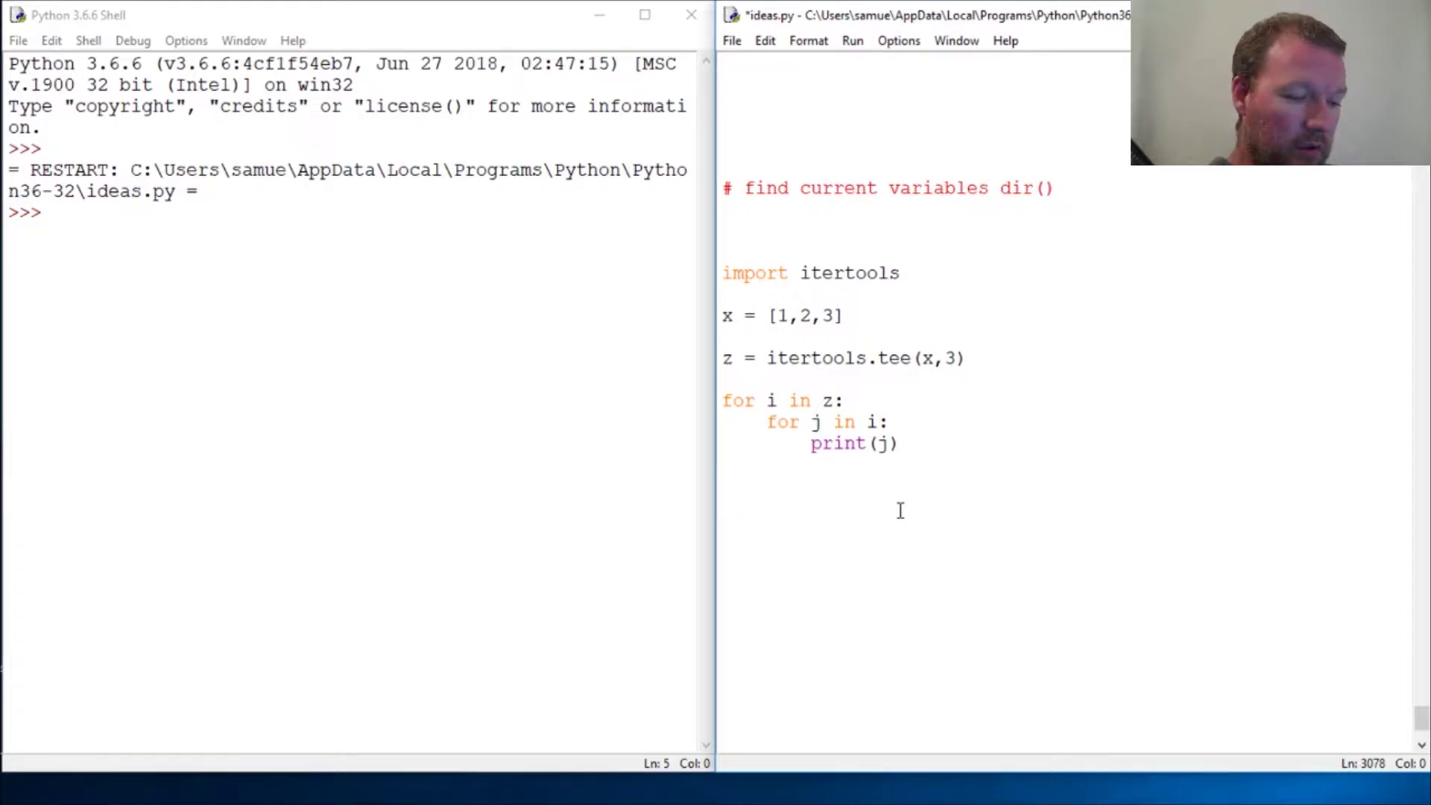
key("F5")
key("Return")
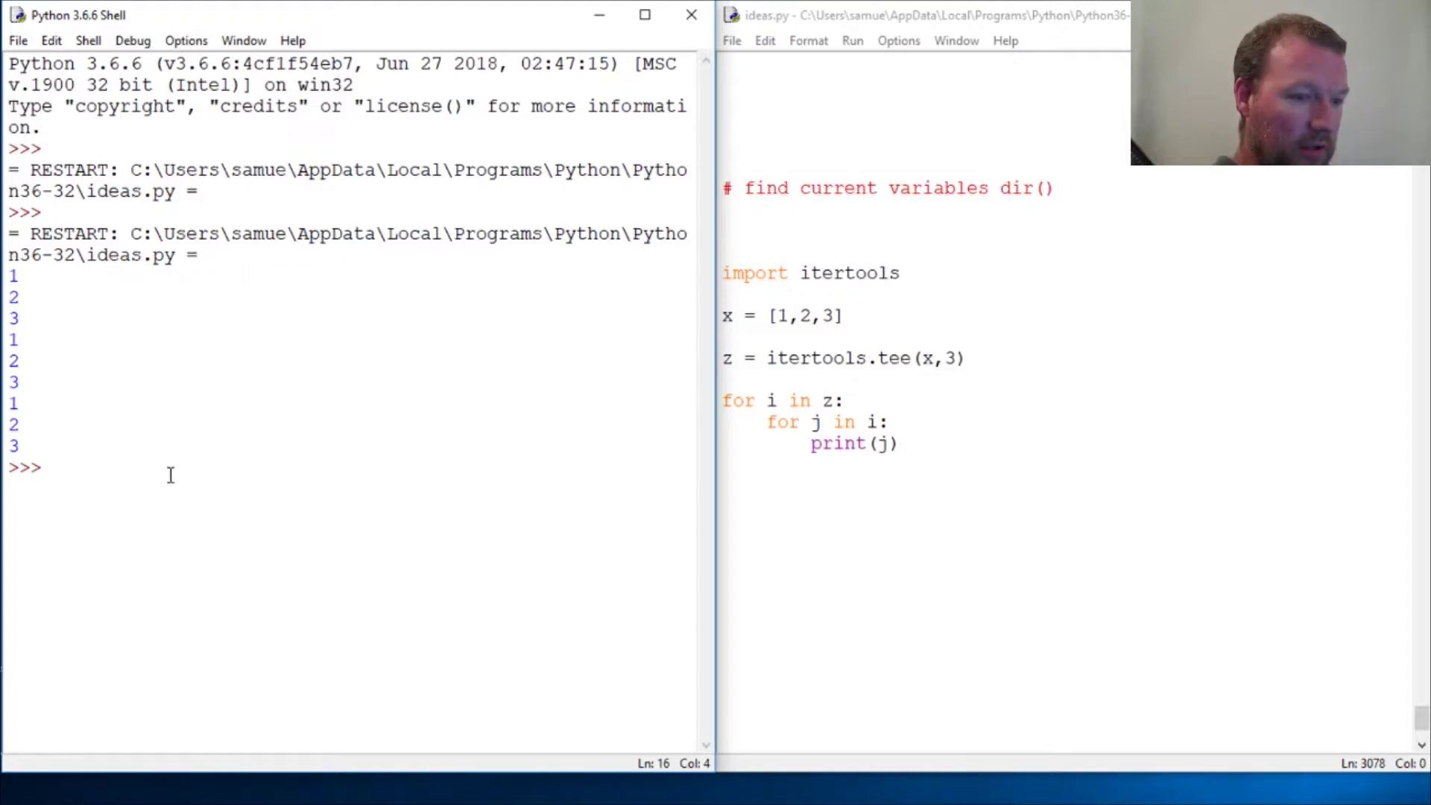
type("dir")
Step: Evaluate dir, dir(x) and dir() at the shell prompt
key("Return")
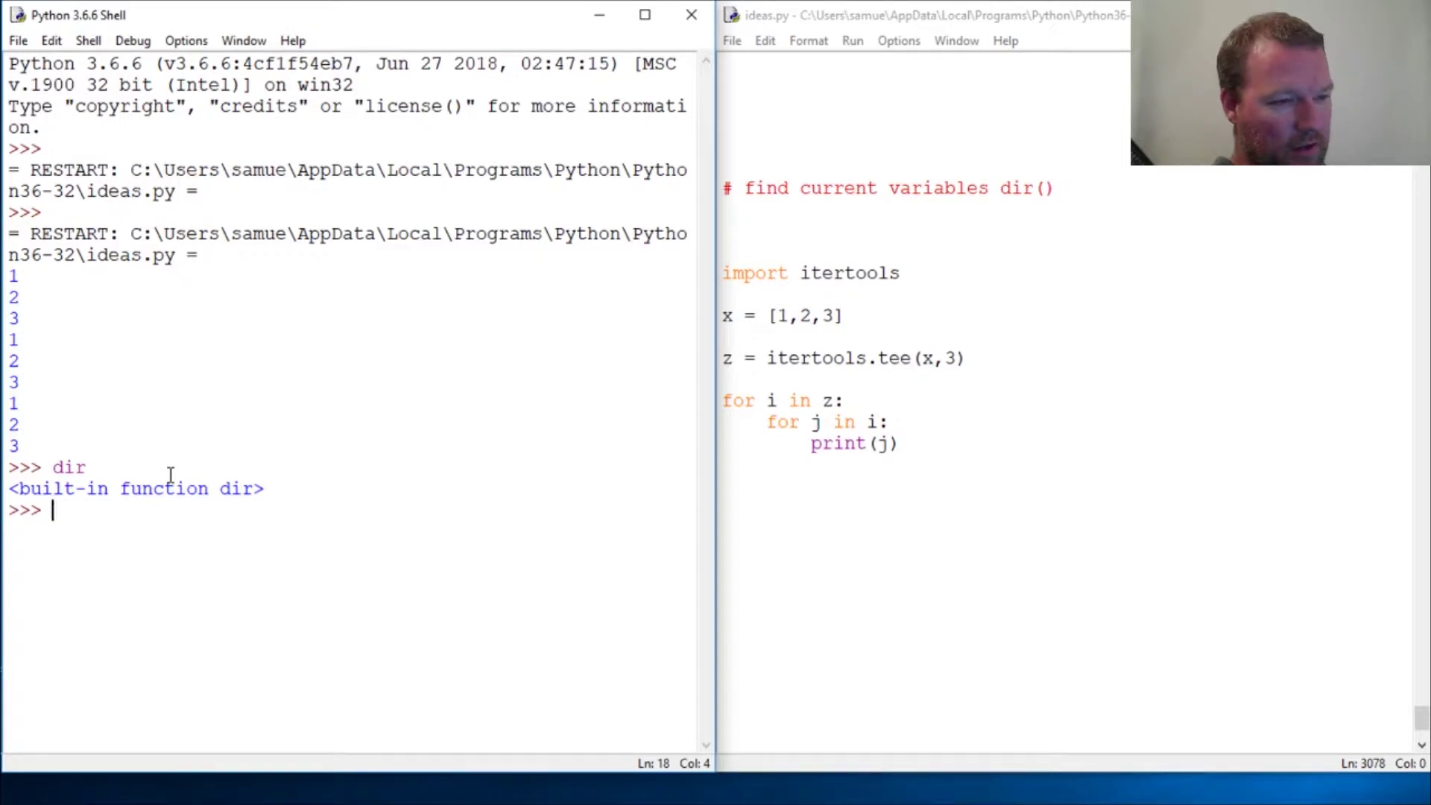
type("d")
key("BackSpace")
type("dir")
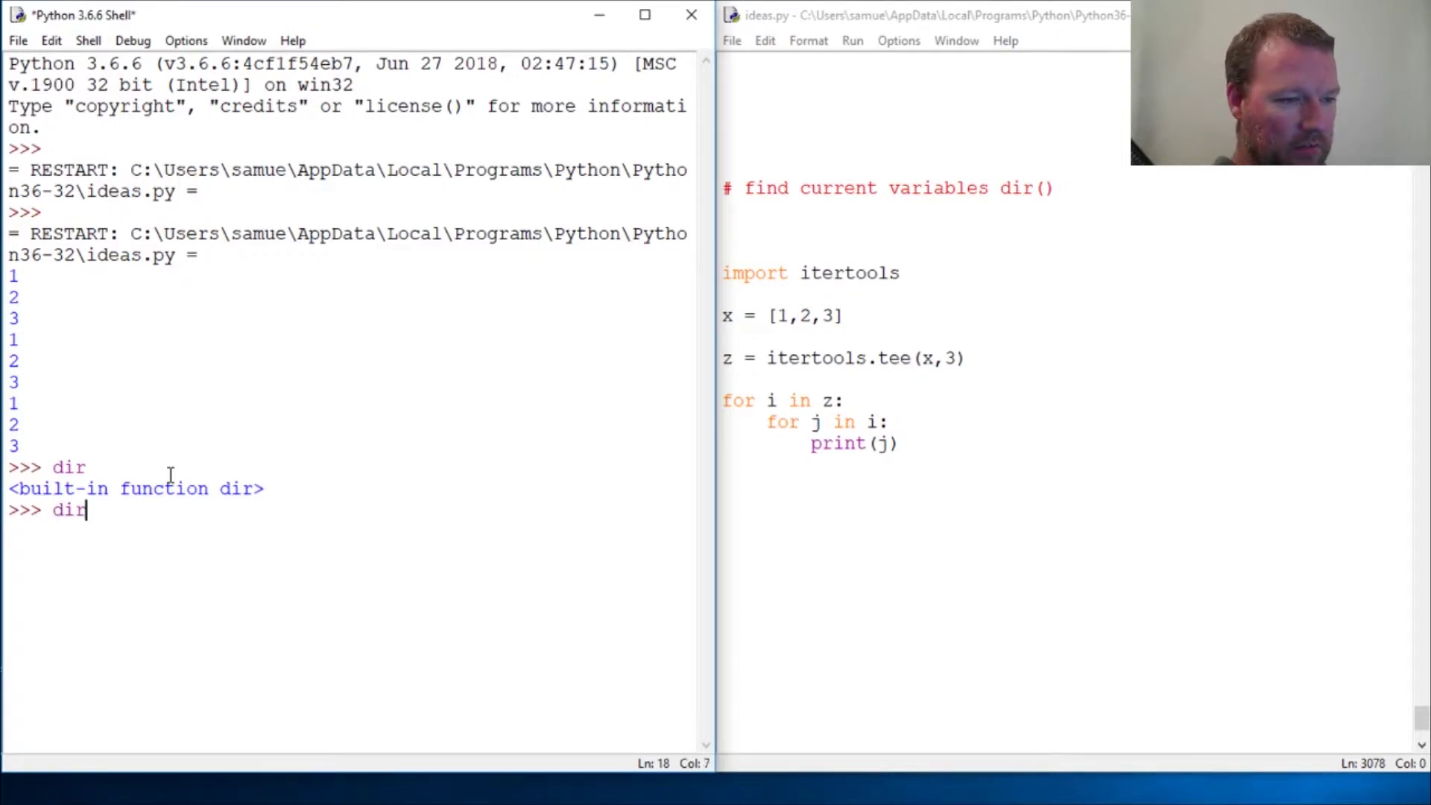
type("(x)")
key("Return")
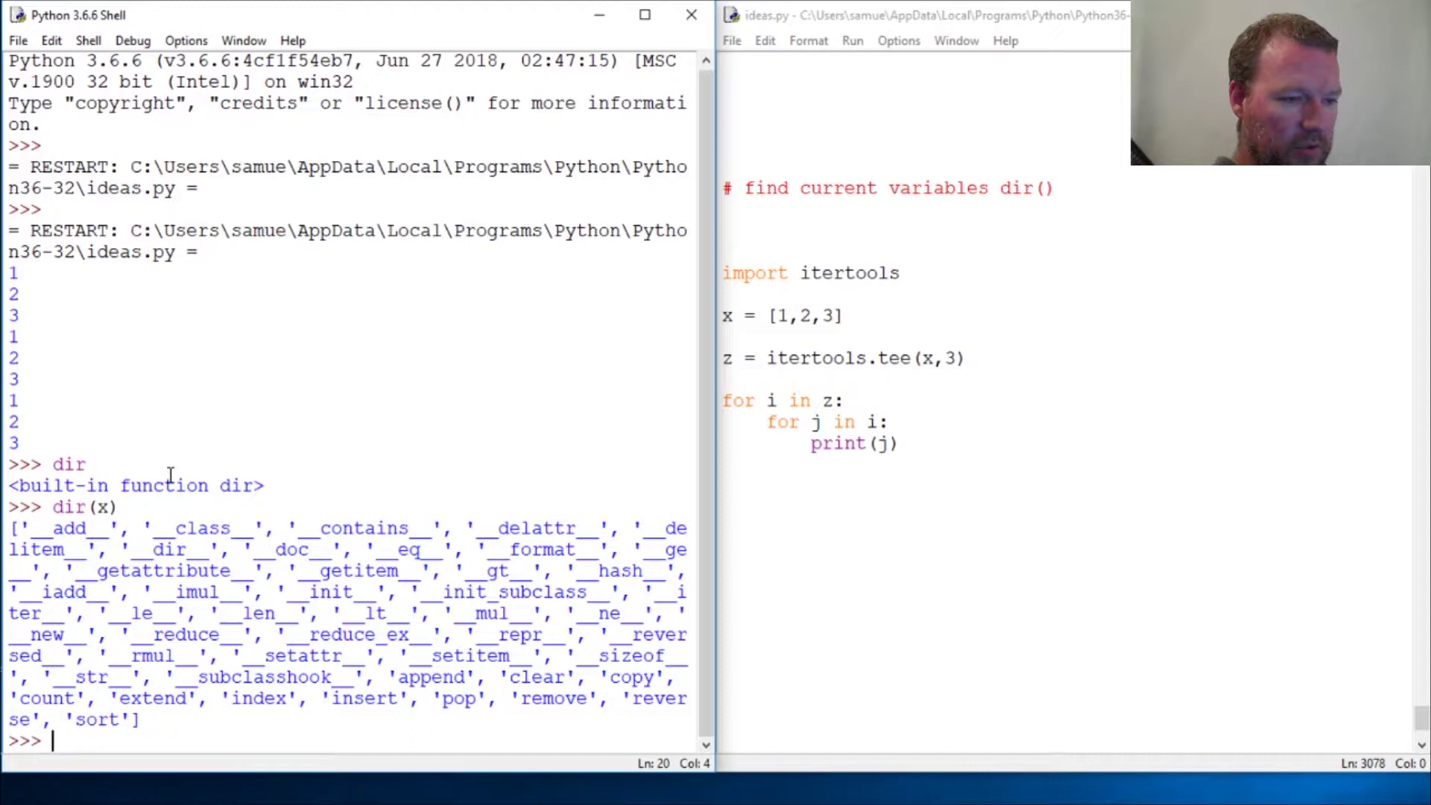
type("dir()")
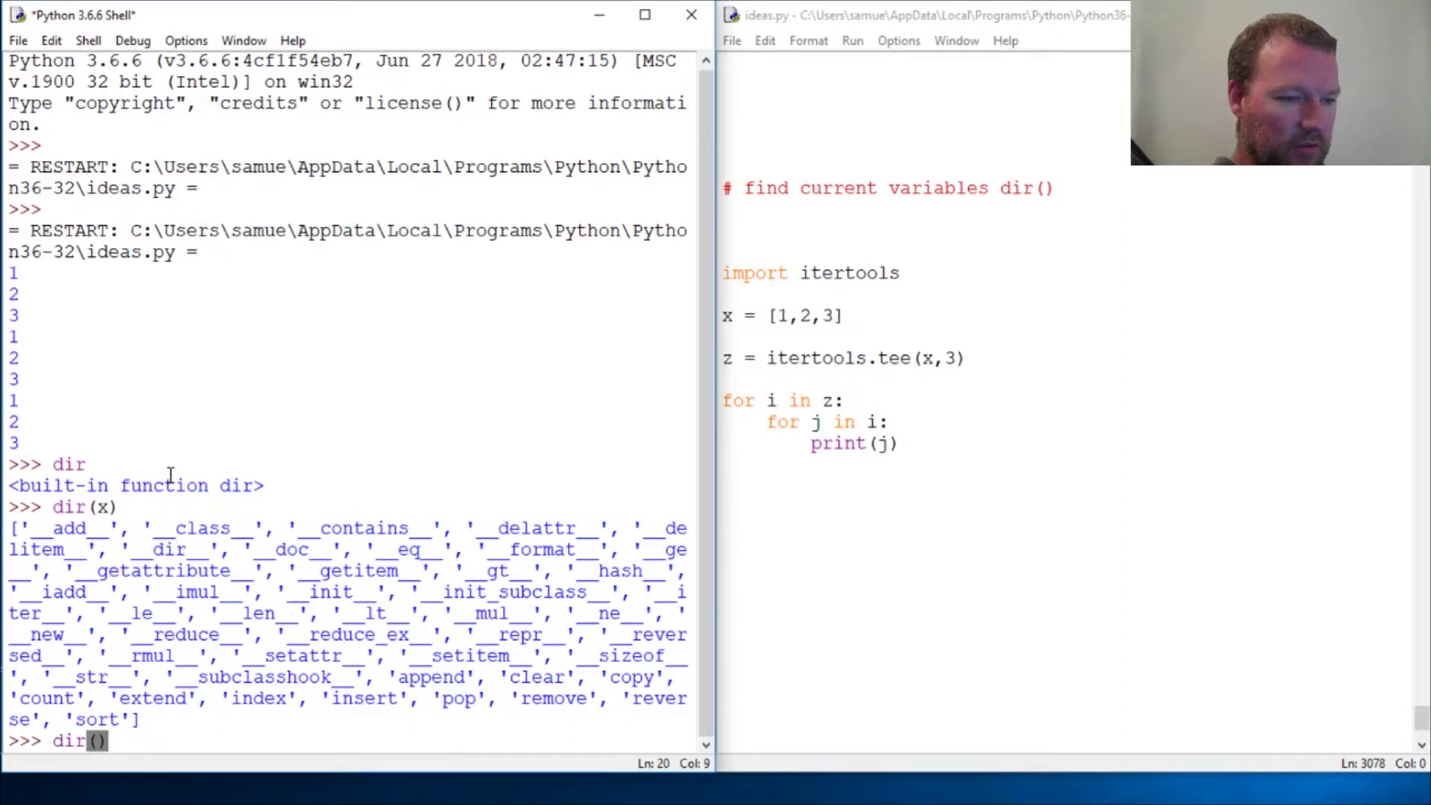
key("Return")
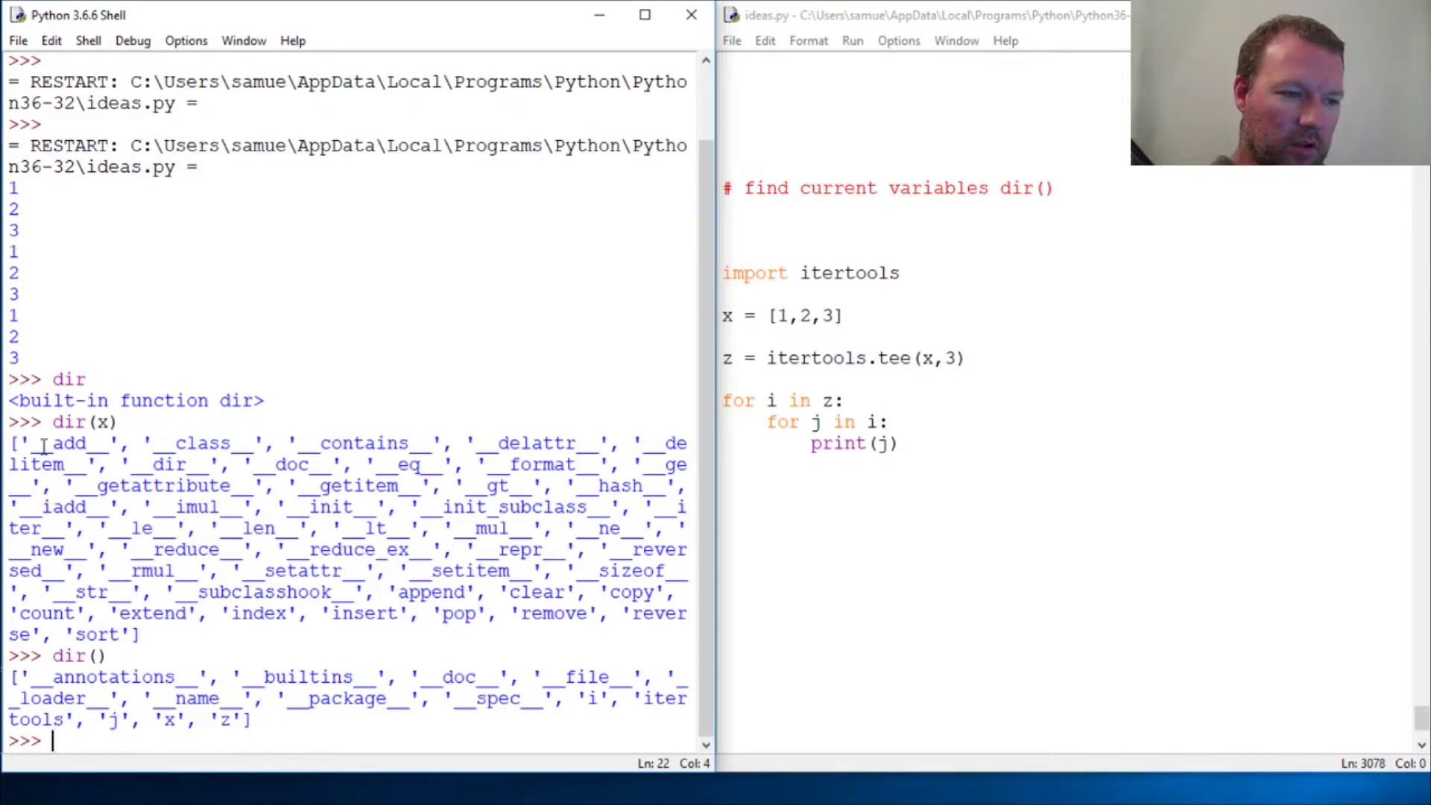
Step: Point out the dir(x) attribute list and the dir() variable names
left_click_drag(11, 443, 146, 634)
left_click(149, 634)
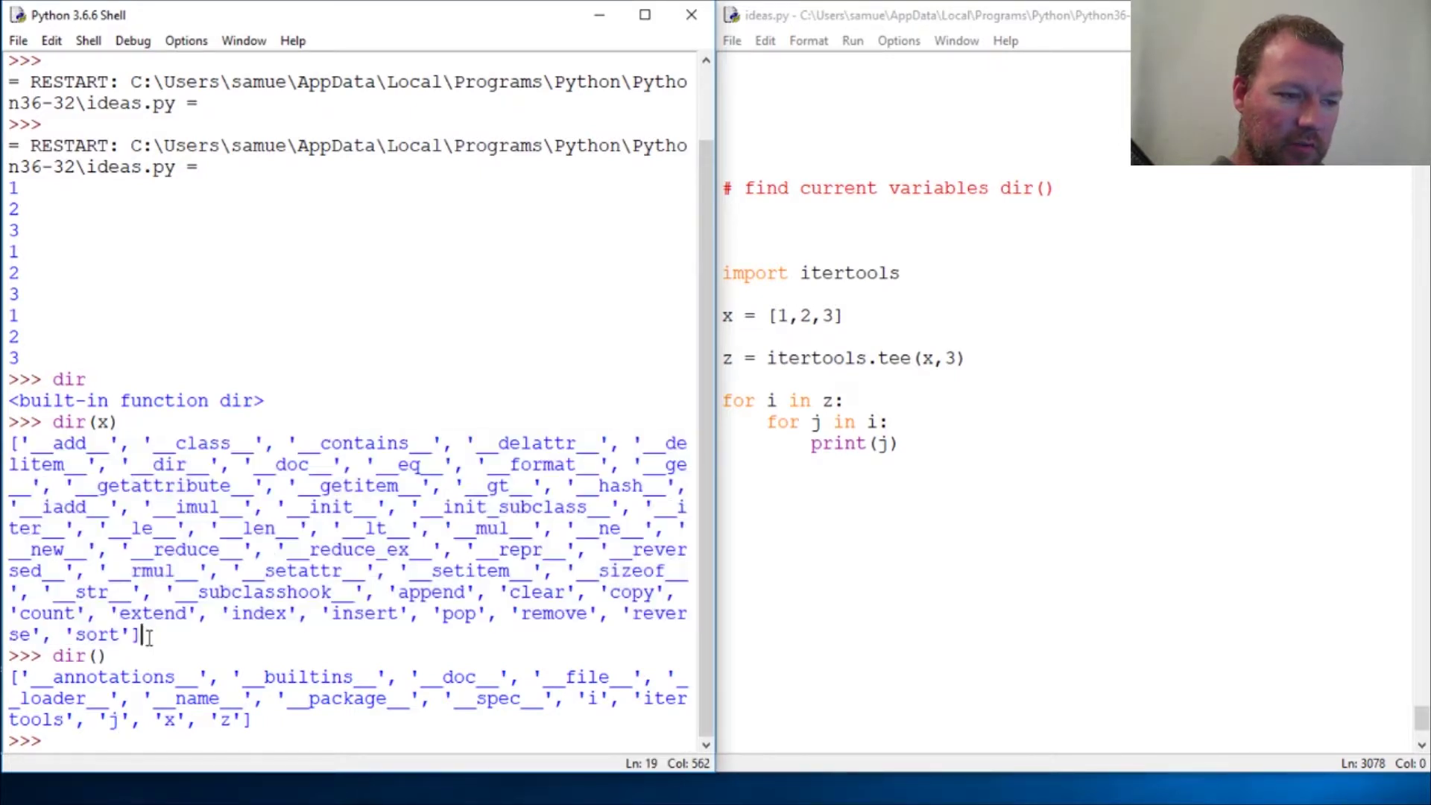
left_click(257, 720)
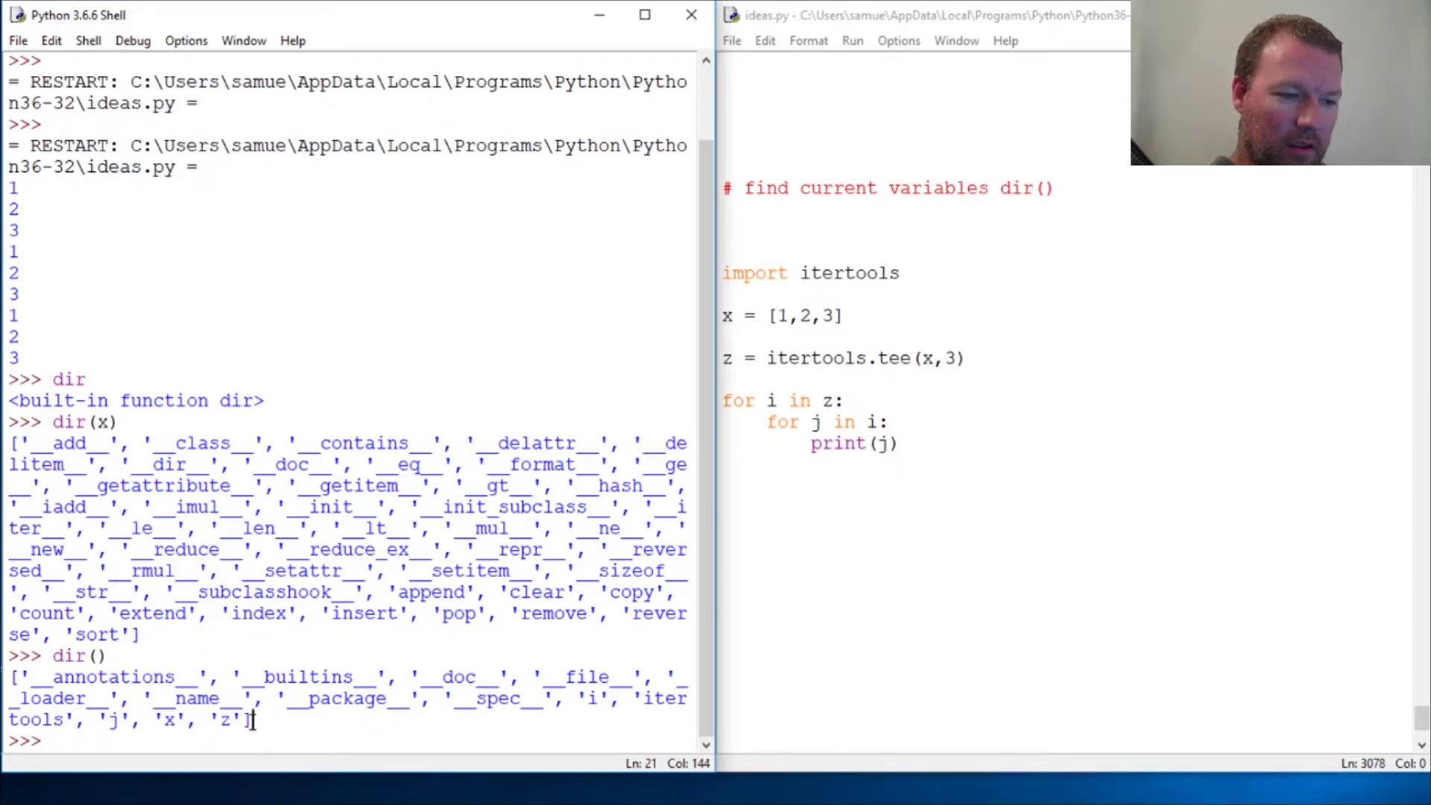
left_click(96, 656)
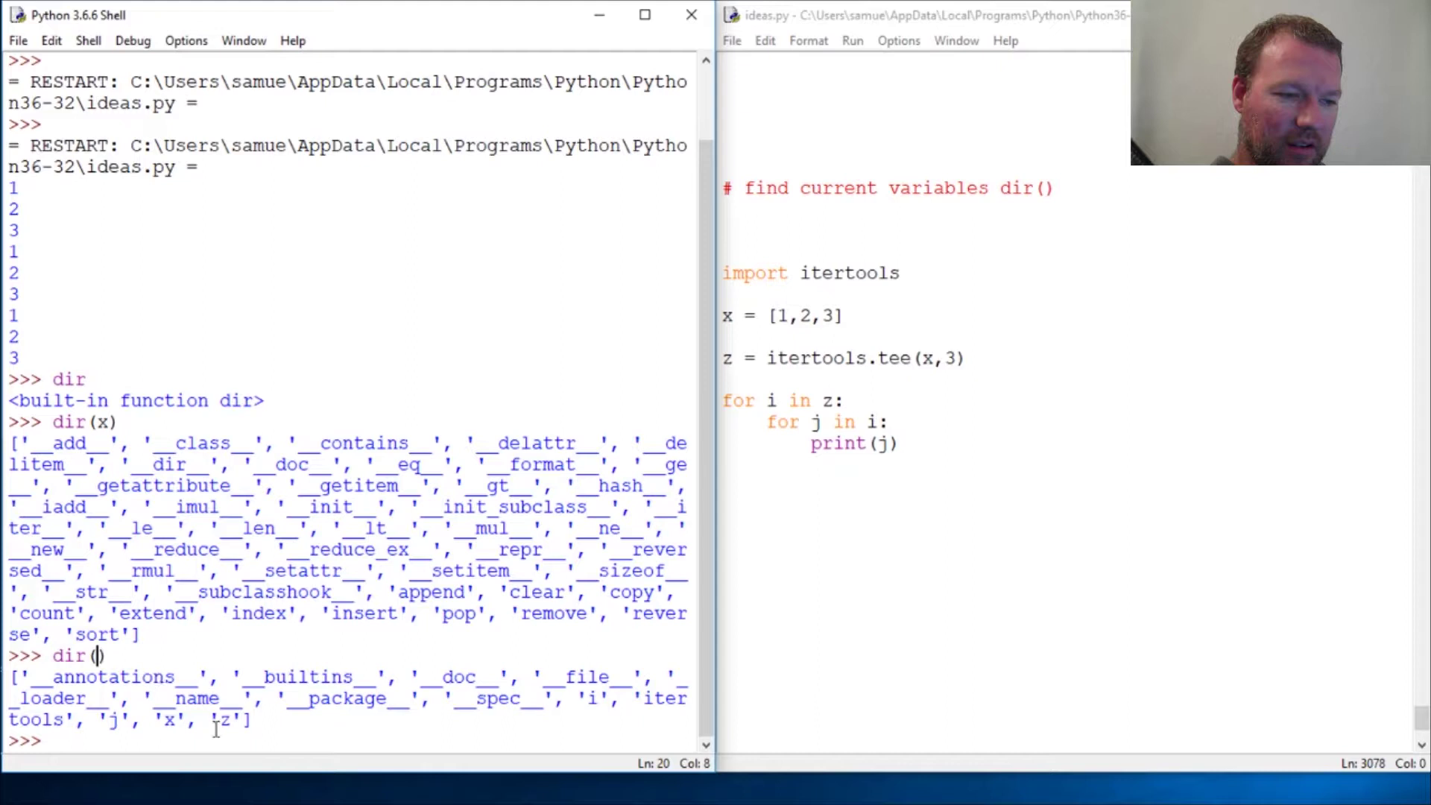
left_click(54, 740)
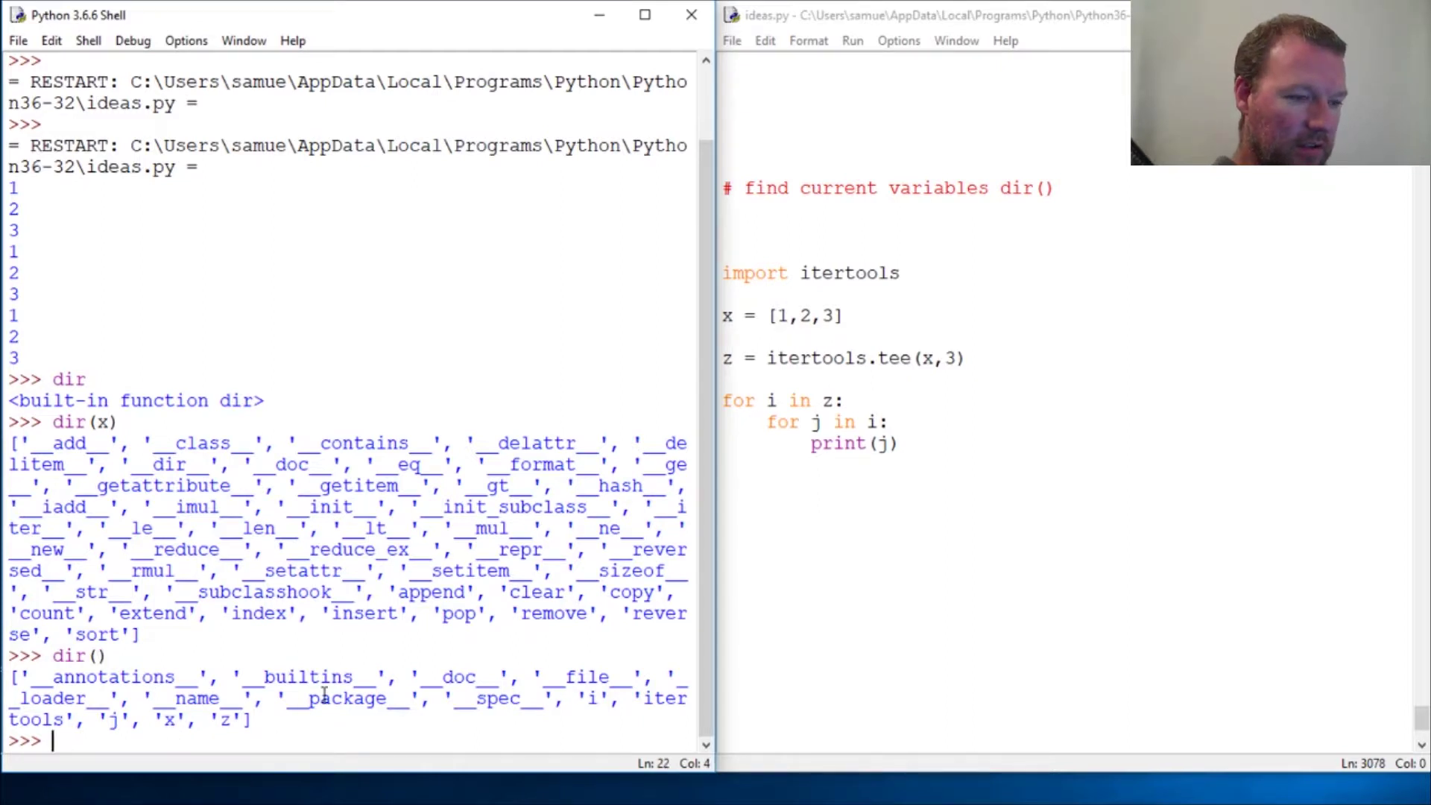
type("for i ")
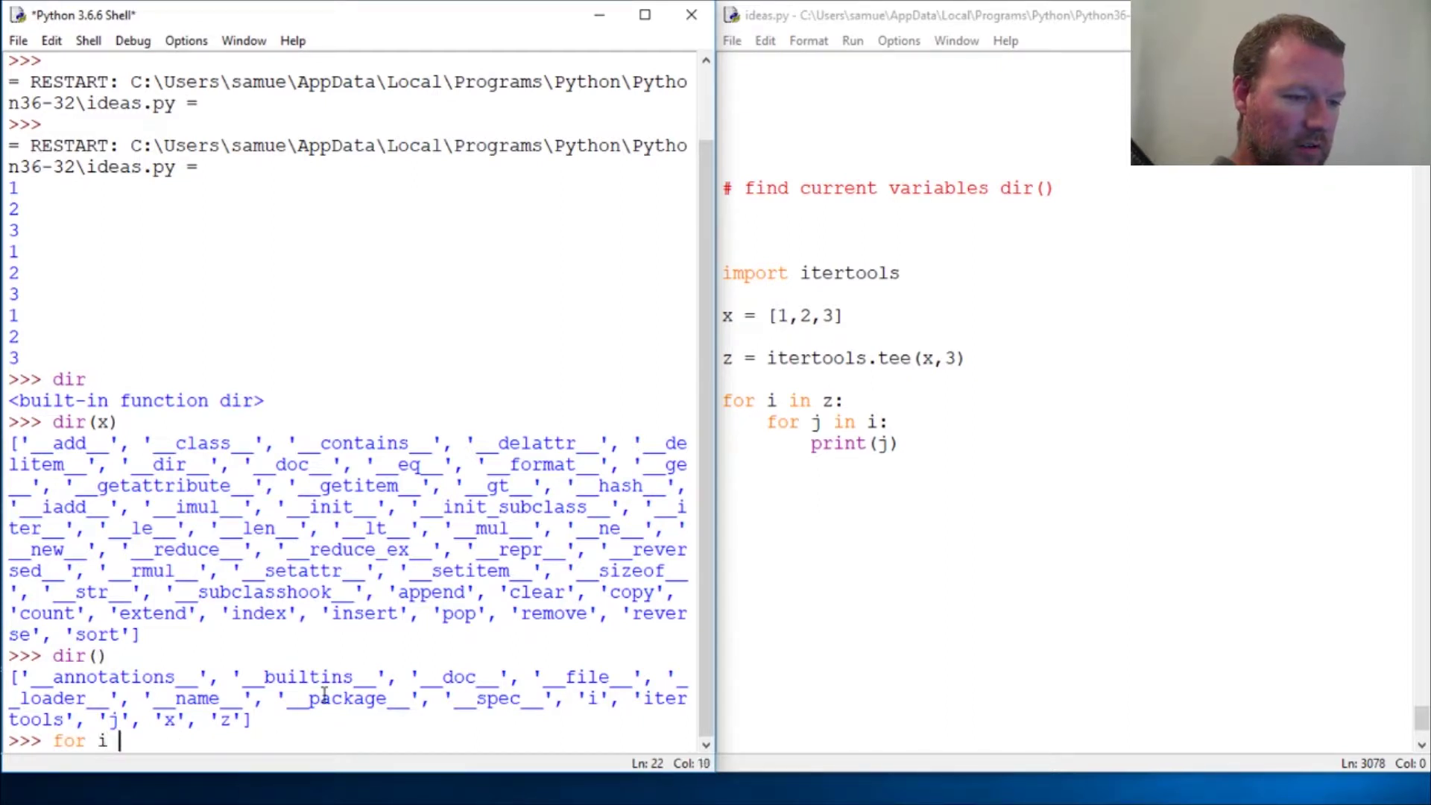
type("in dir")
type("():")
Step: Run the loop 'for i in dir(): print(i)' in the shell
key("Return")
type("print")
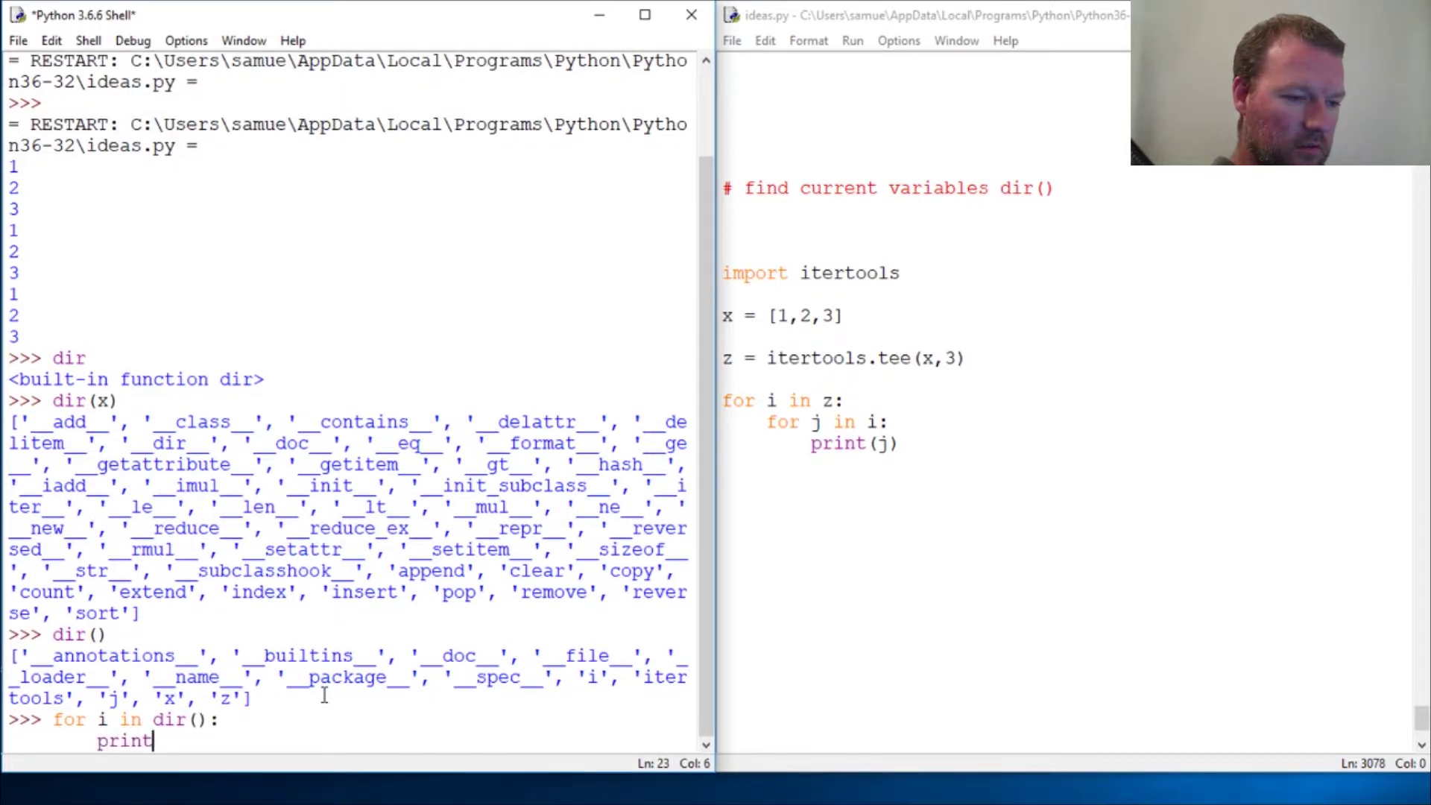
type("(i)")
key("Return")
key("Return")
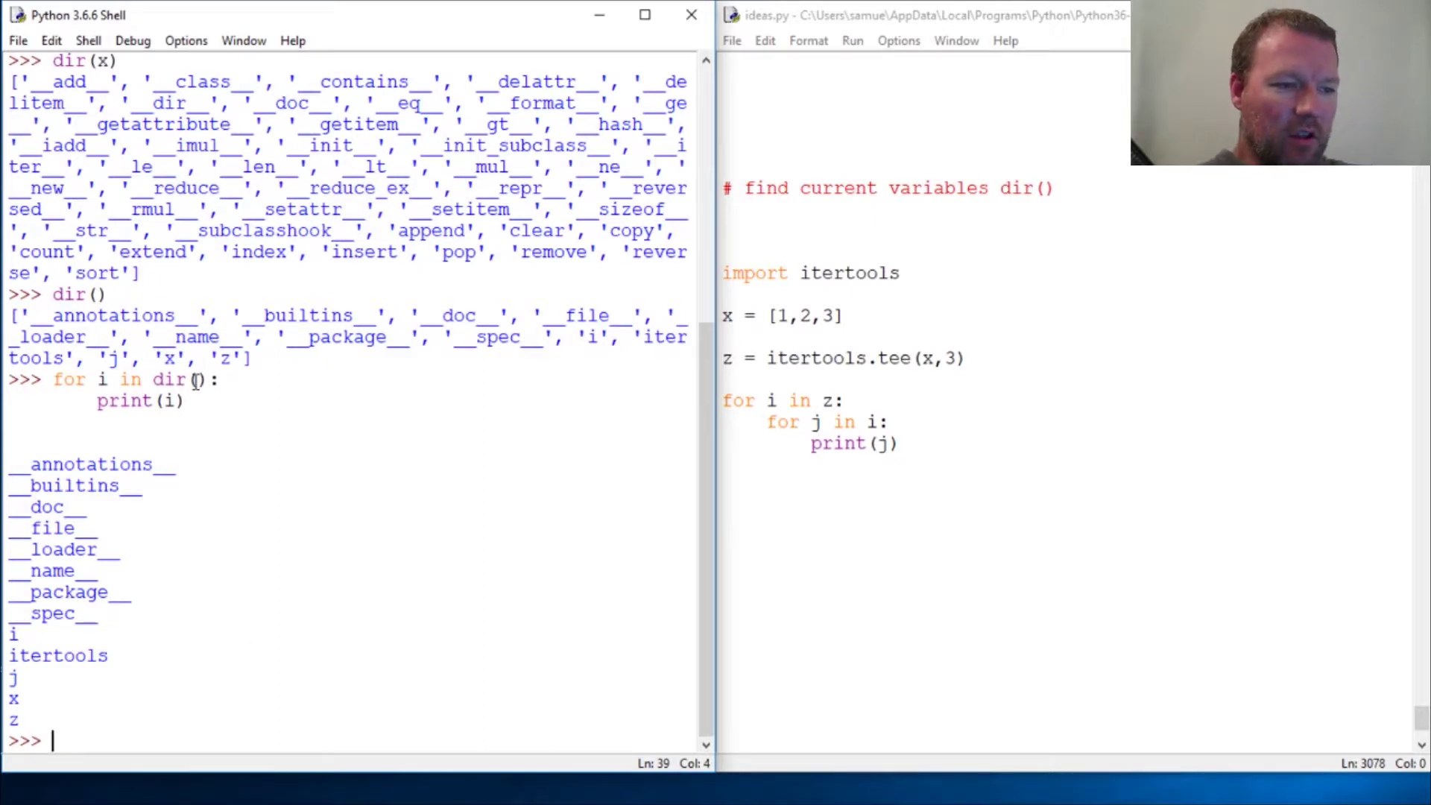
left_click(195, 379)
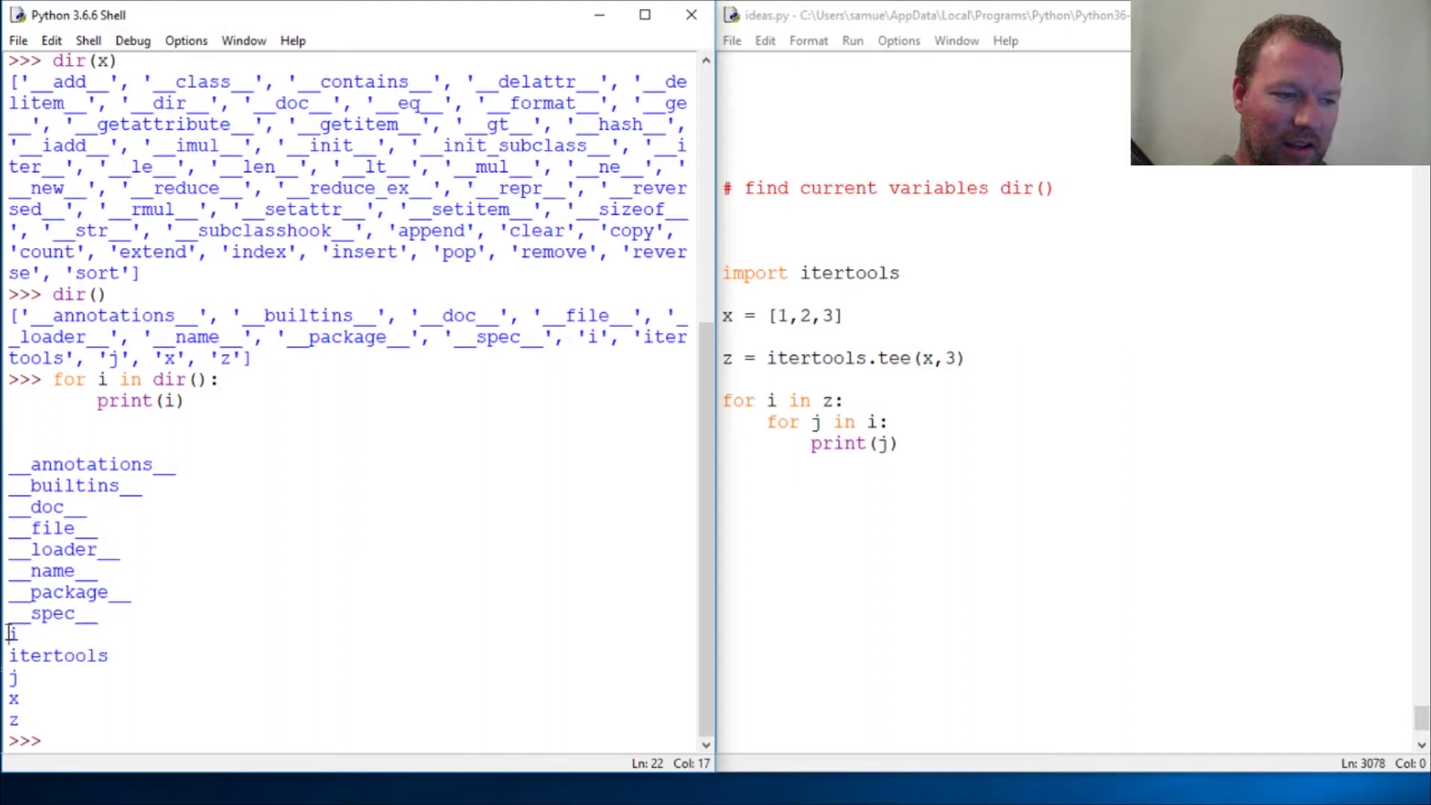
Step: Highlight the printed names i through z, itertools and z in the output
left_click_drag(9, 634, 17, 720)
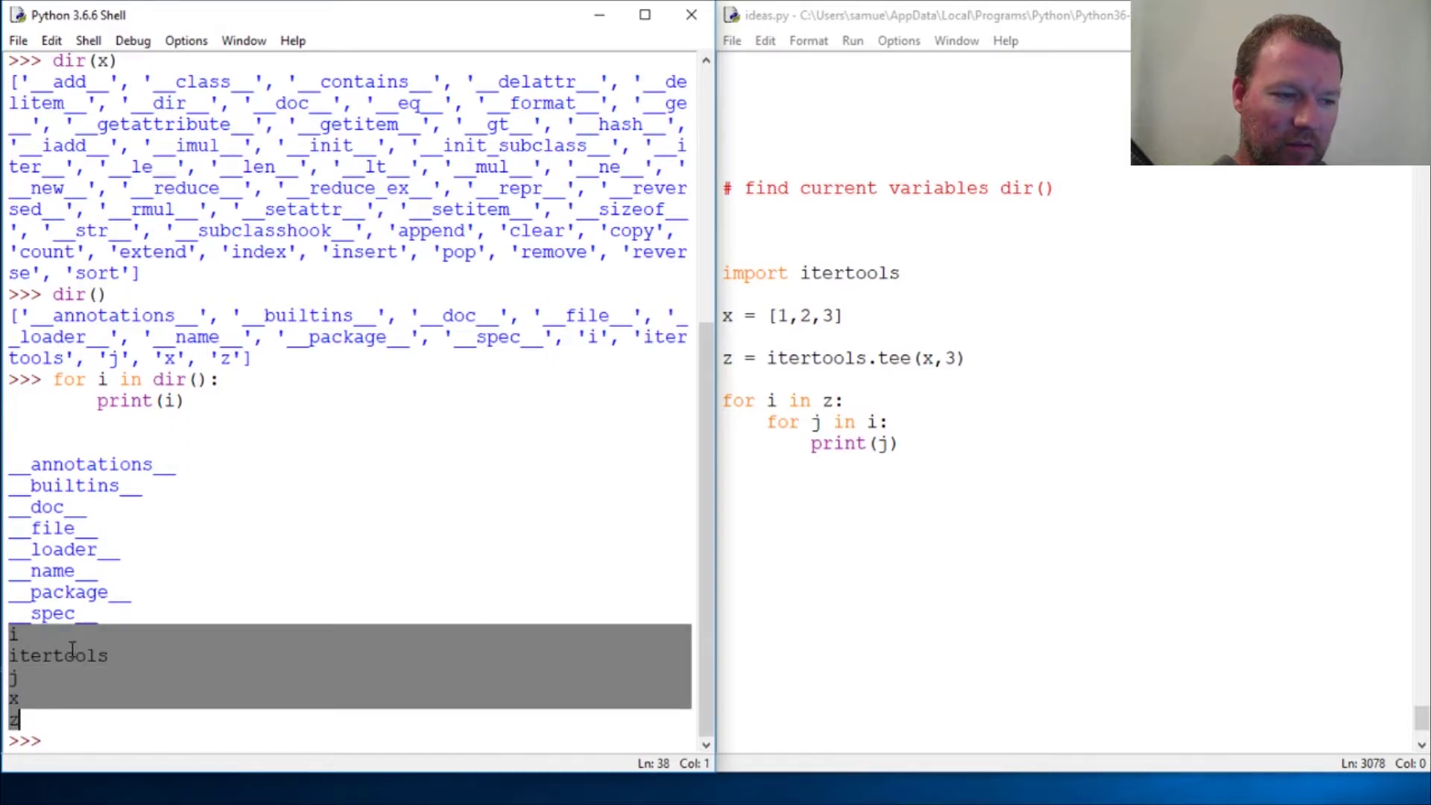
left_click_drag(109, 655, 9, 655)
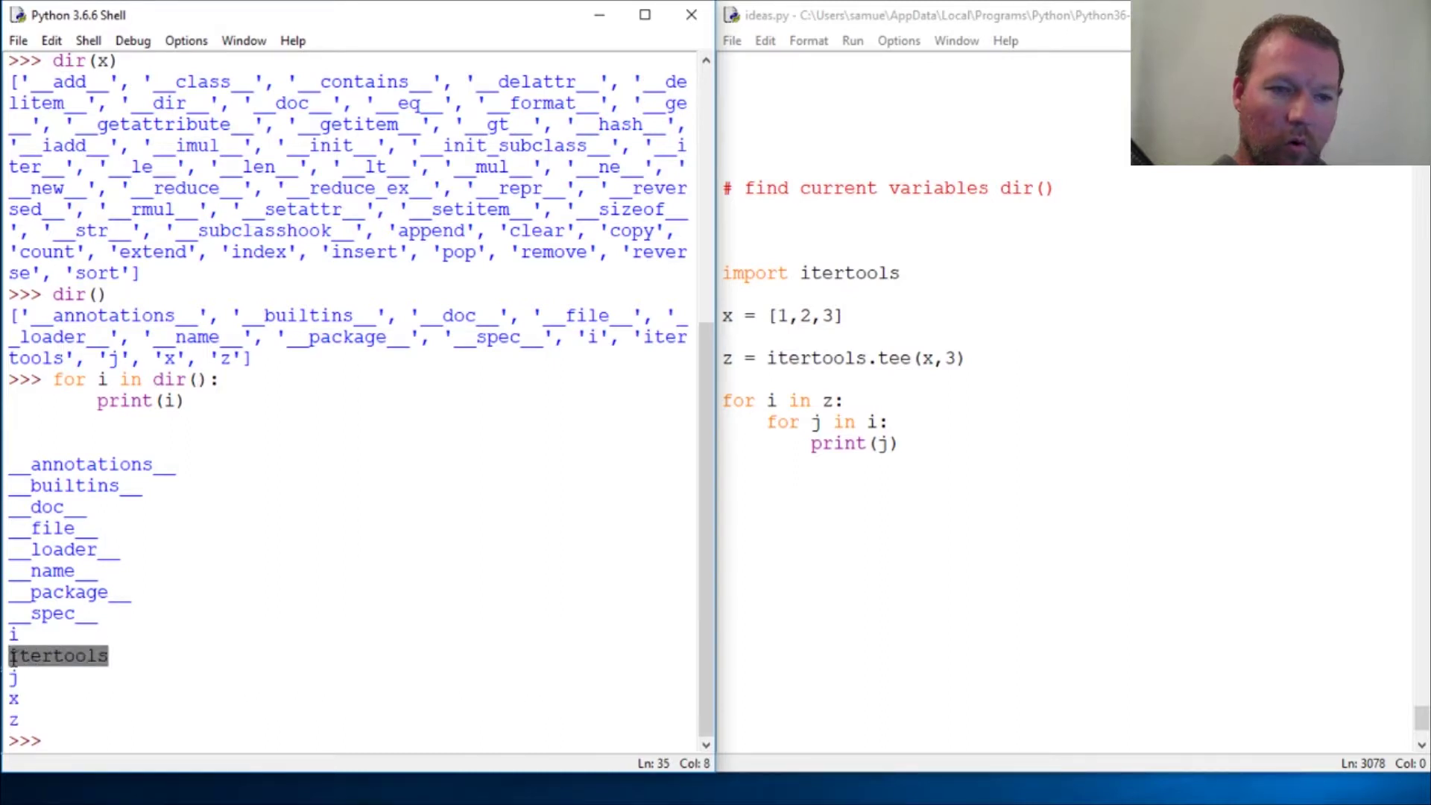
left_click(112, 733)
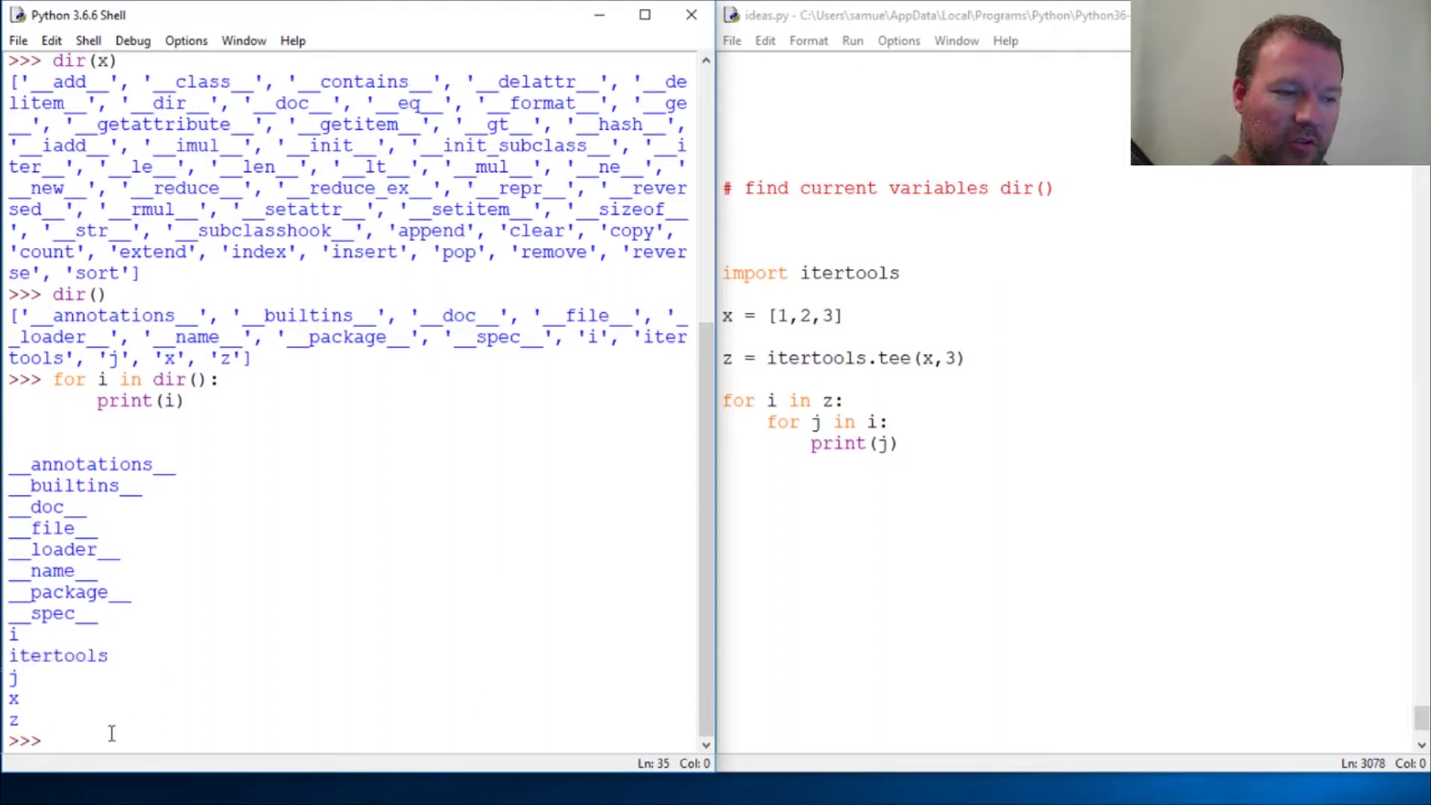
left_click(950, 559)
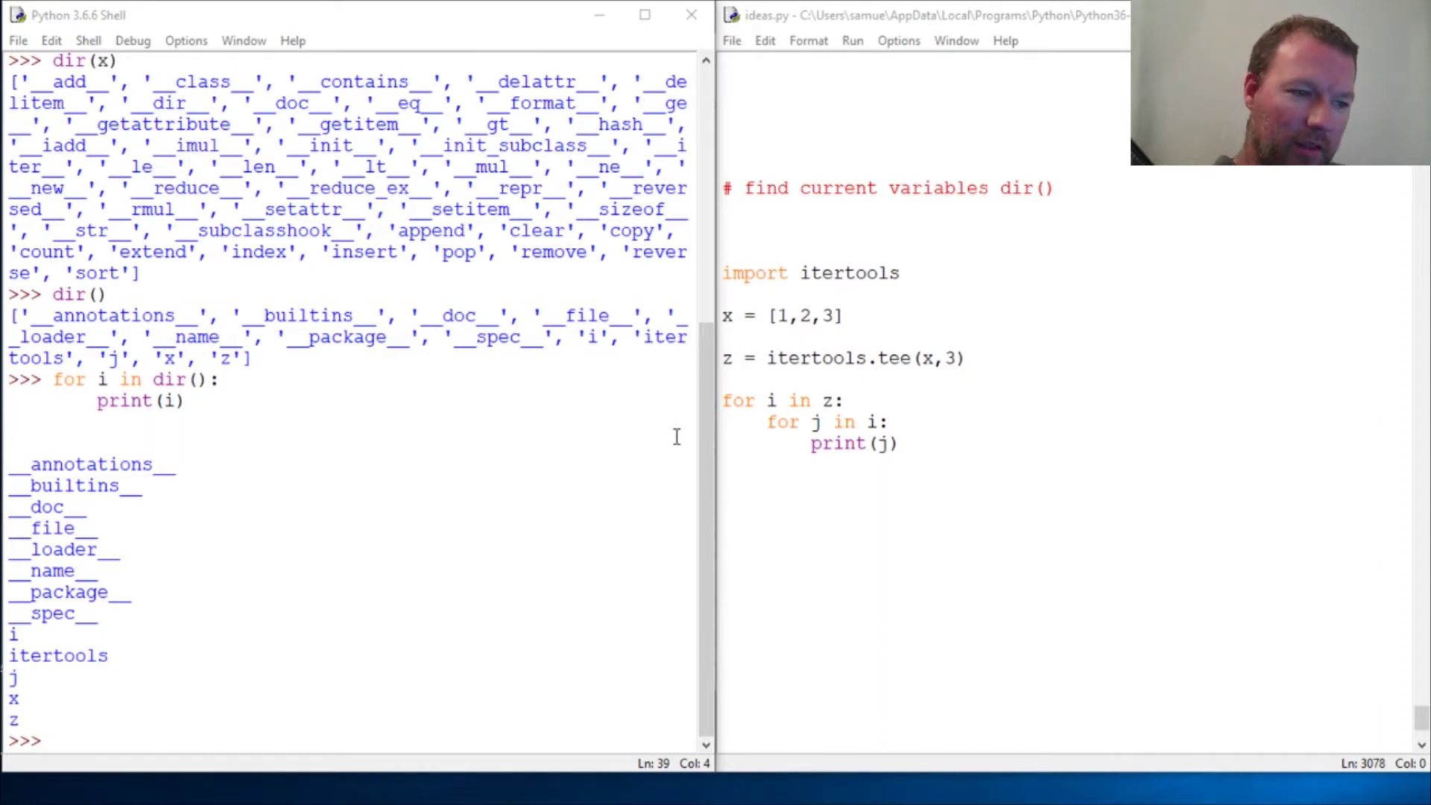
double_click(229, 358)
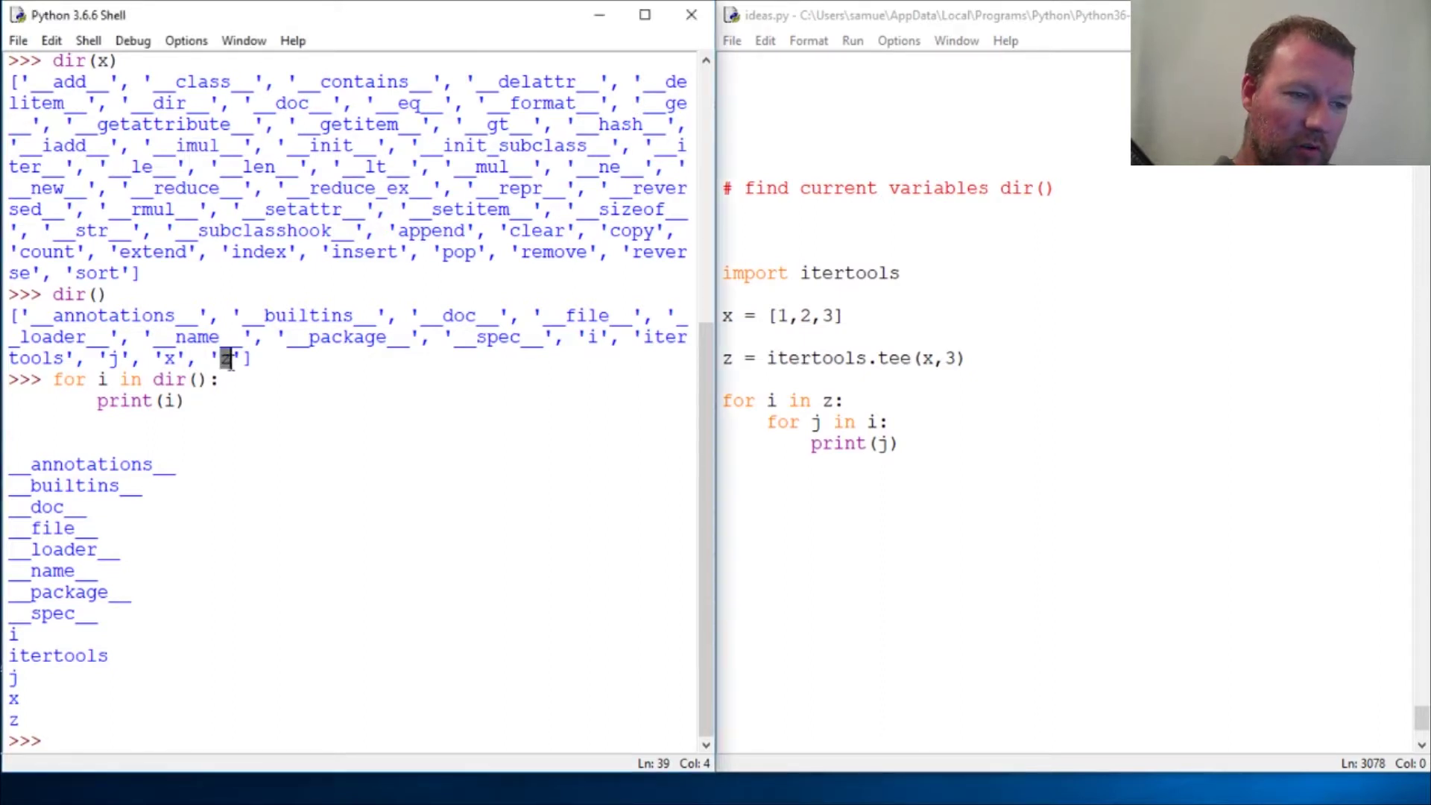
left_click(74, 738)
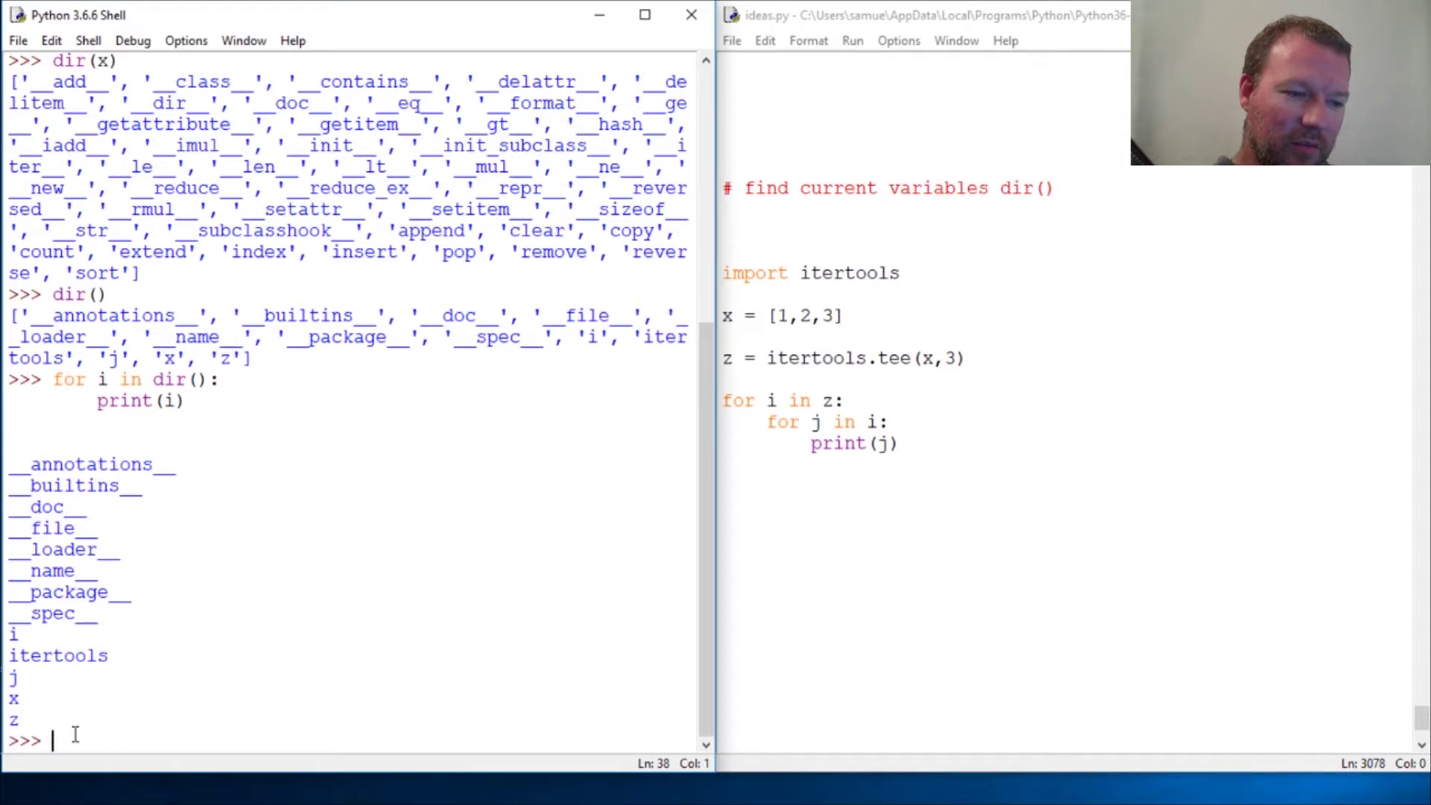